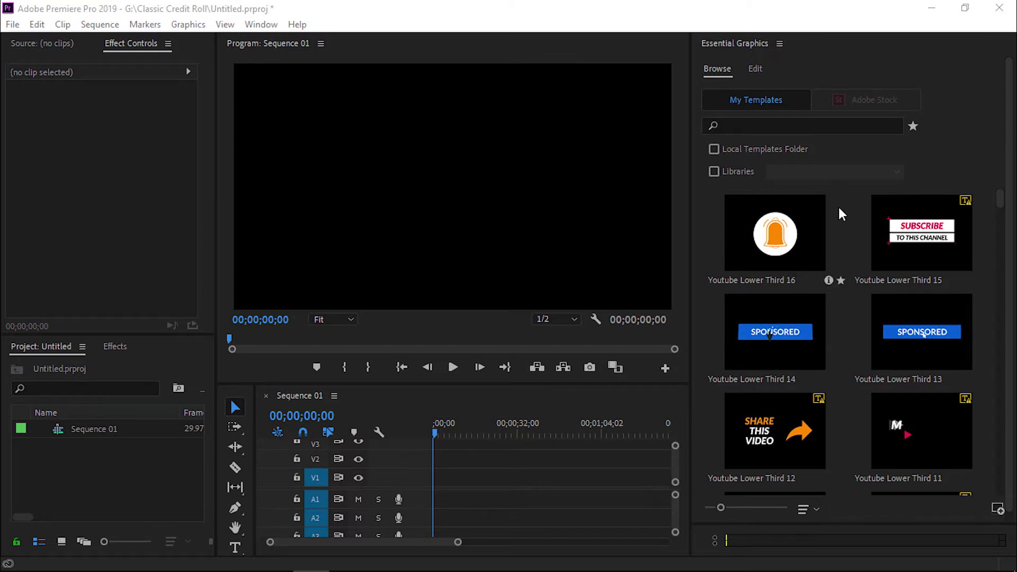
Step: Open the Essential Graphics panel from the Window menu
click(261, 24)
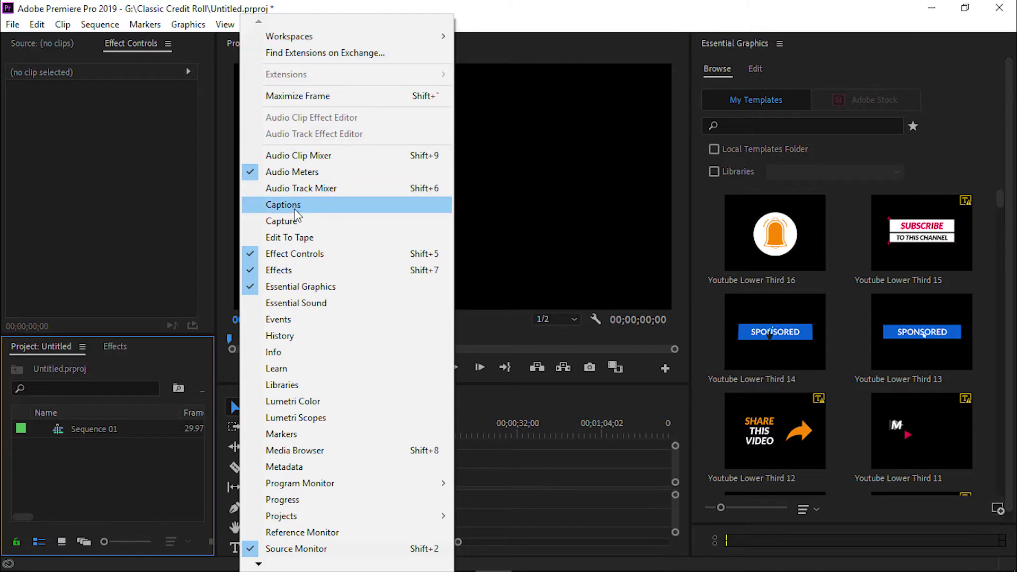
click(366, 289)
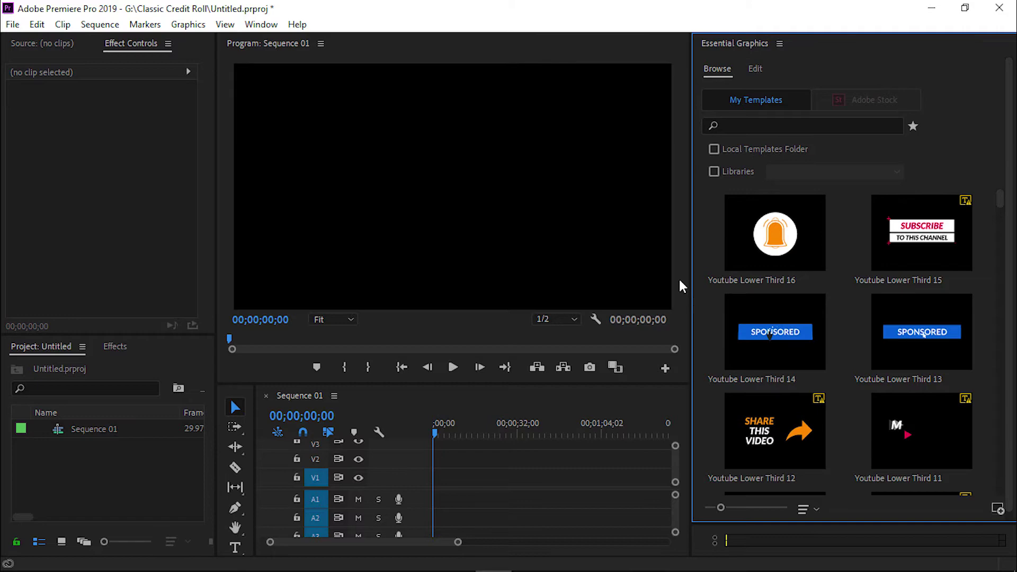
Step: Install the Classic Credit Roll 1 .mogrt file as a new Essential Graphics template
click(1000, 512)
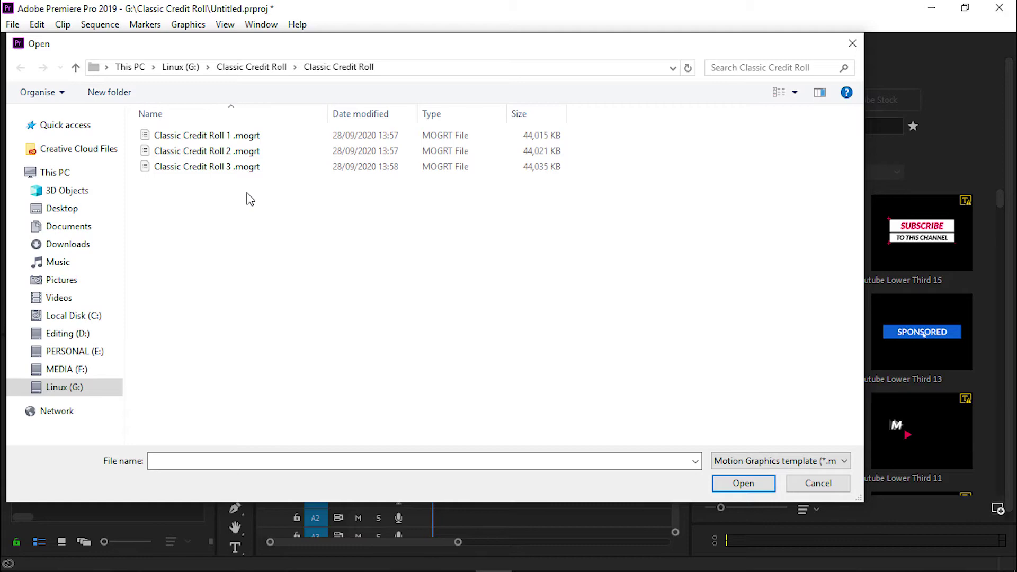
click(286, 139)
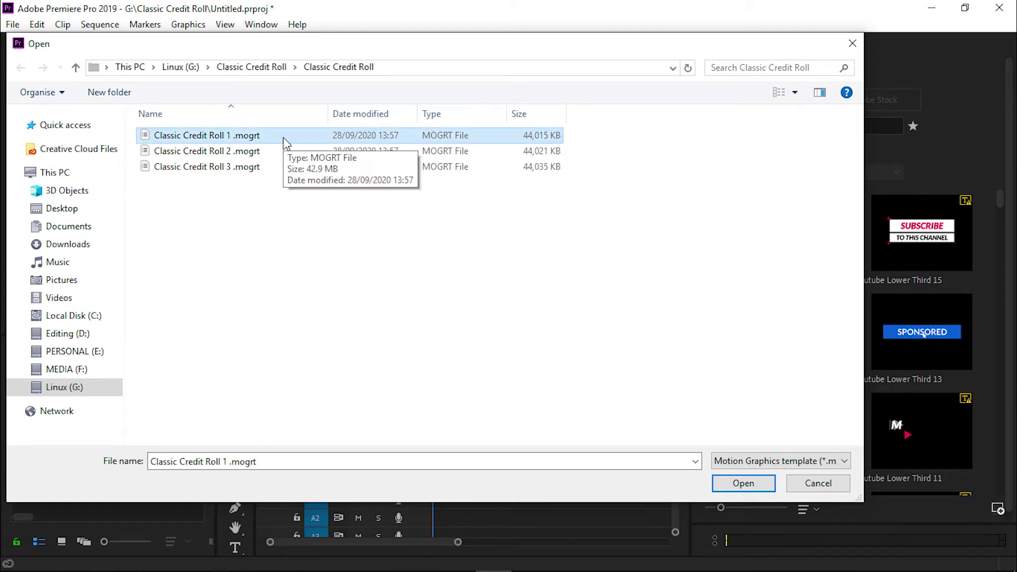
click(742, 484)
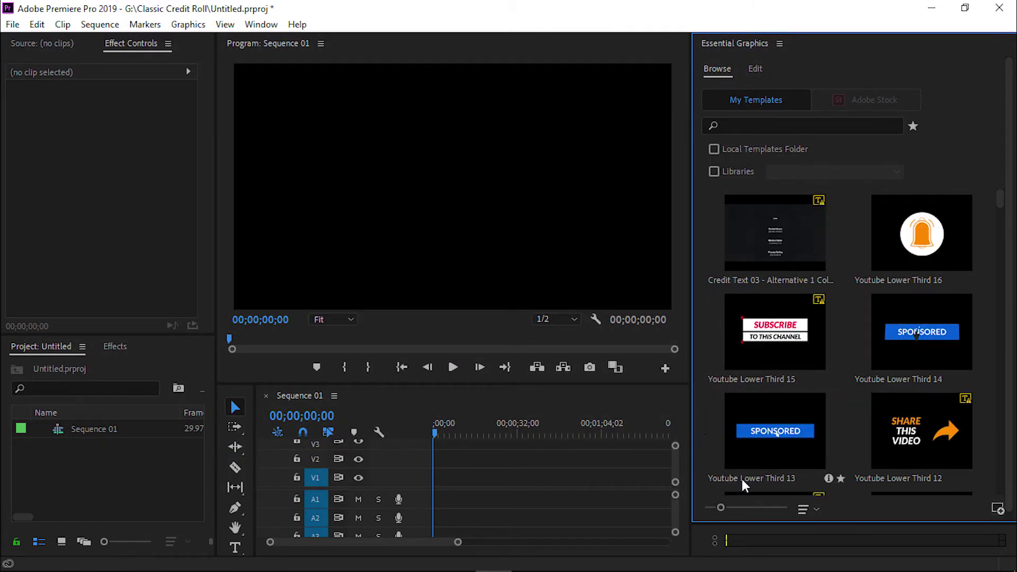
Step: Place Credit Text 03 - Alternative 1 Column on V1, keep existing sequence settings, and select it
click(816, 508)
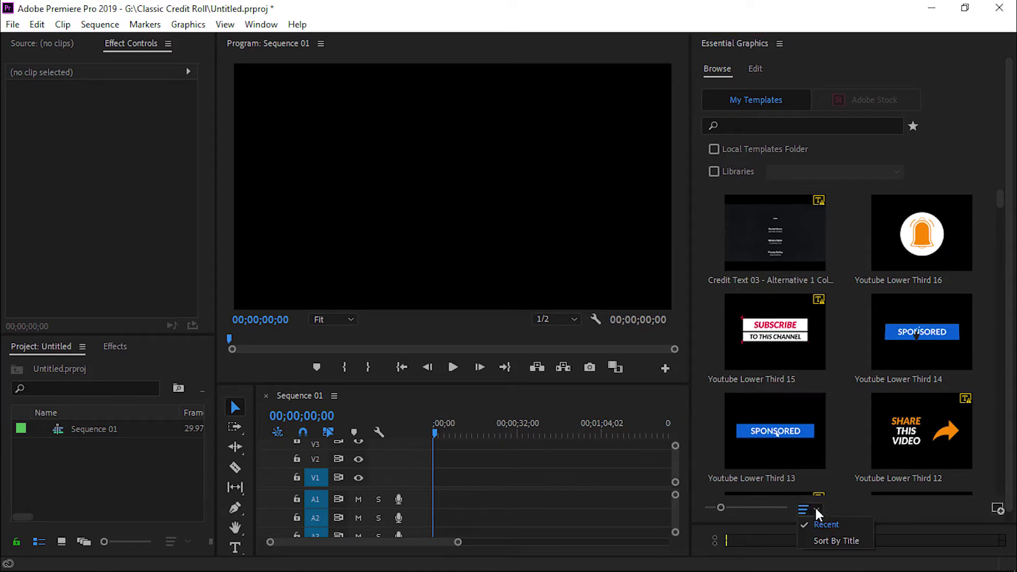
click(864, 526)
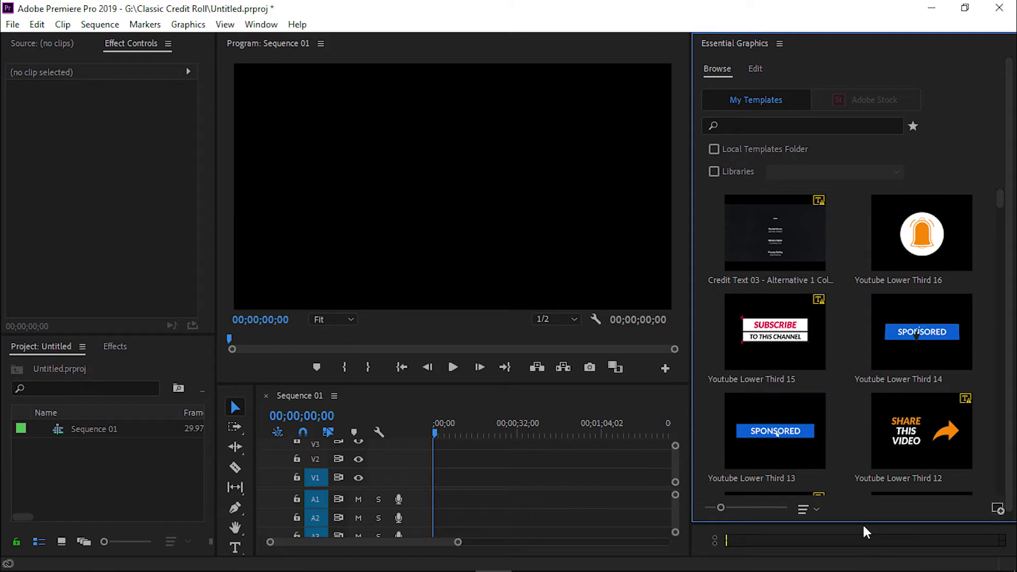
mouse_move(803, 221)
drag(786, 255, 427, 482)
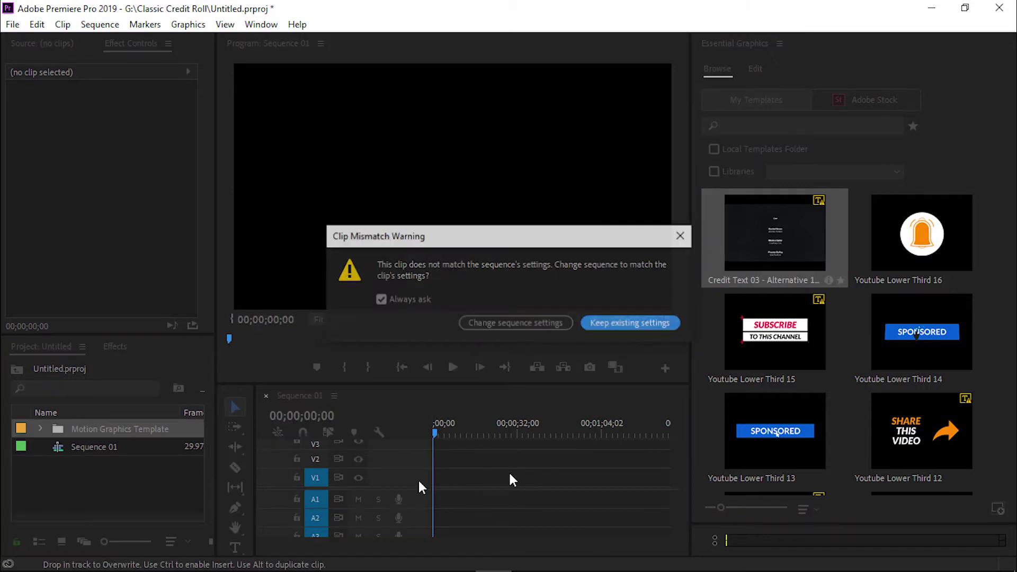
click(652, 324)
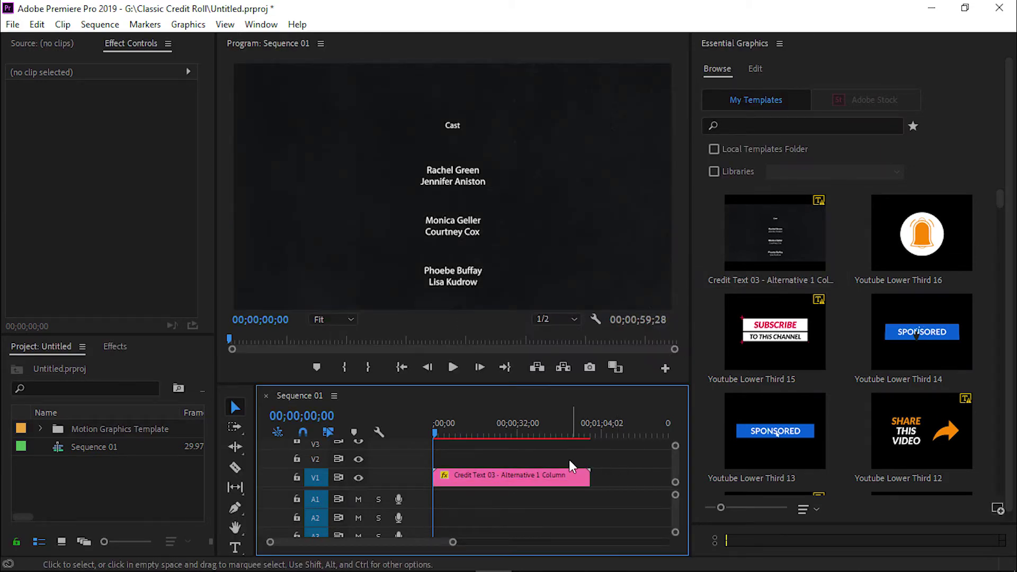
click(567, 476)
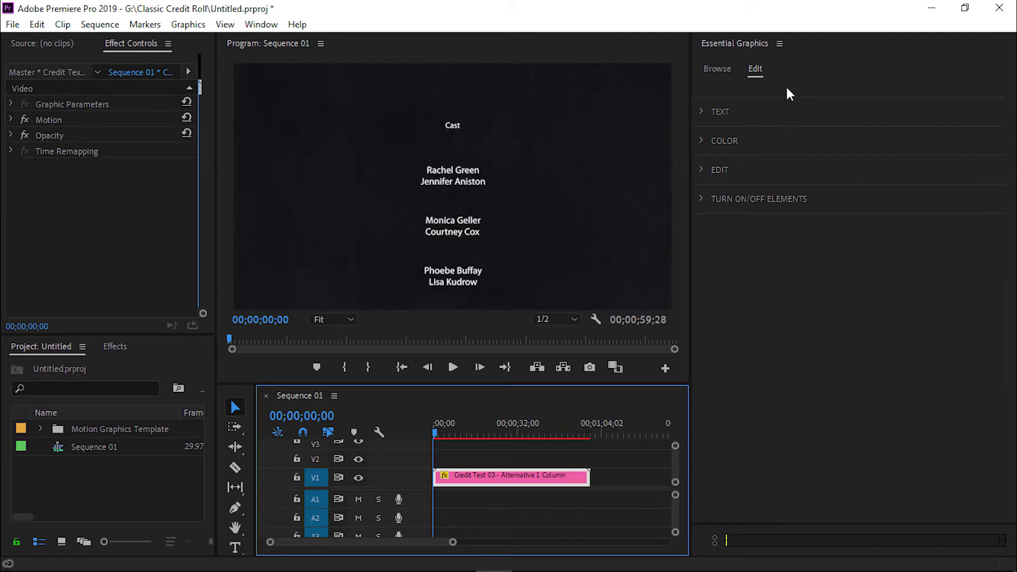
Step: Inspect the template's TEXT, COLOR and EDIT settings sections
click(734, 117)
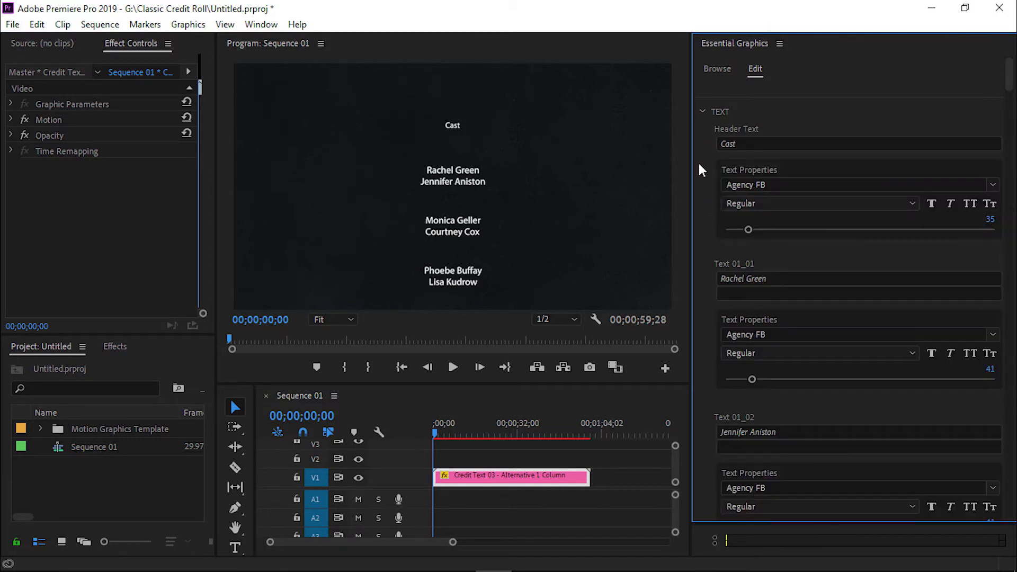
click(749, 112)
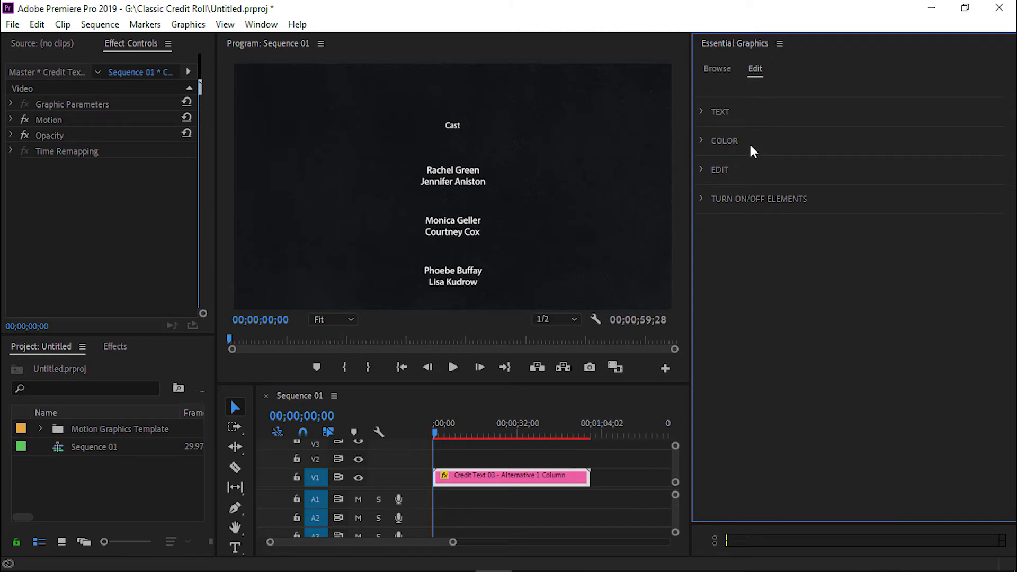
click(753, 151)
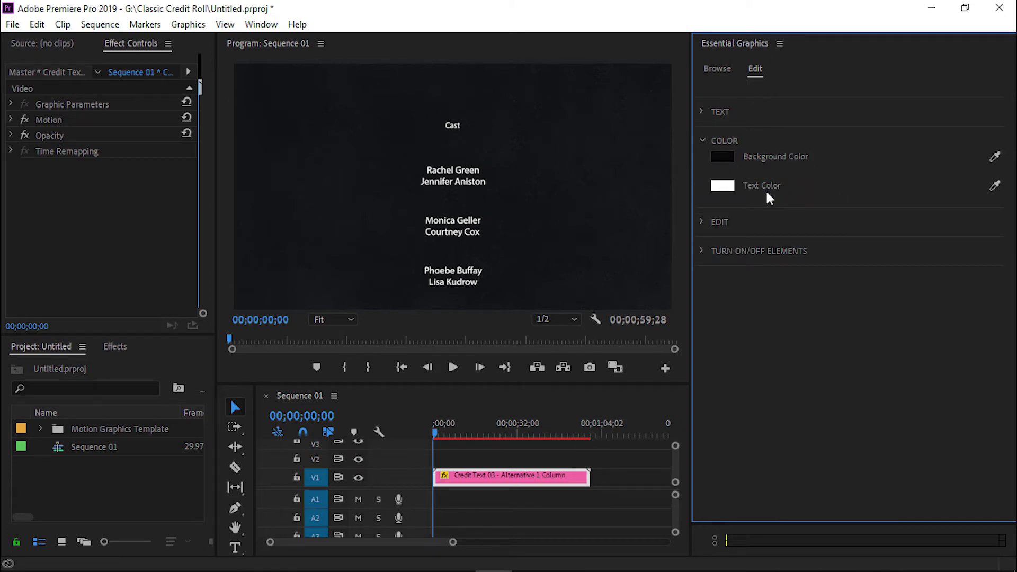
click(750, 141)
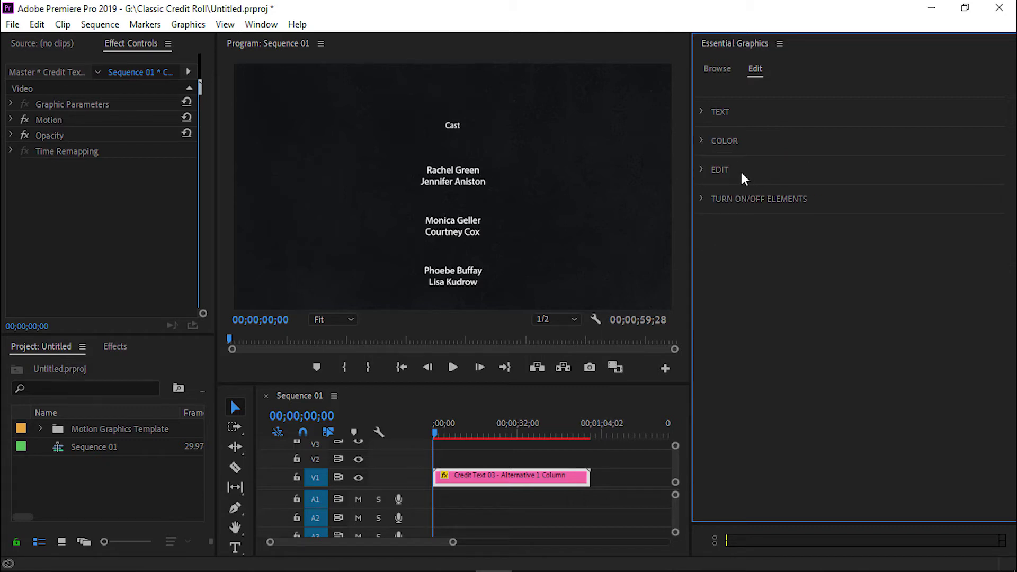
click(710, 175)
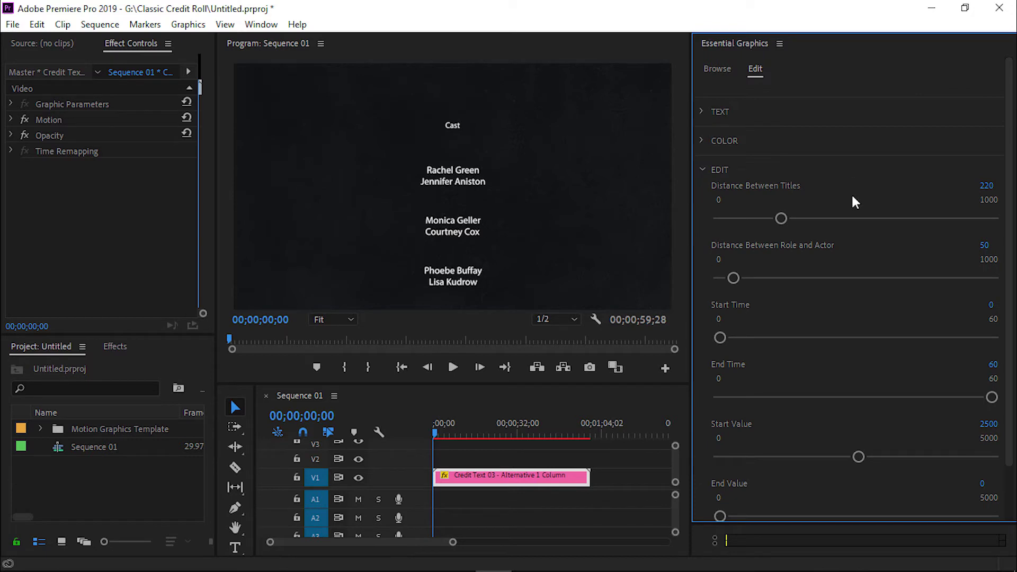
click(704, 167)
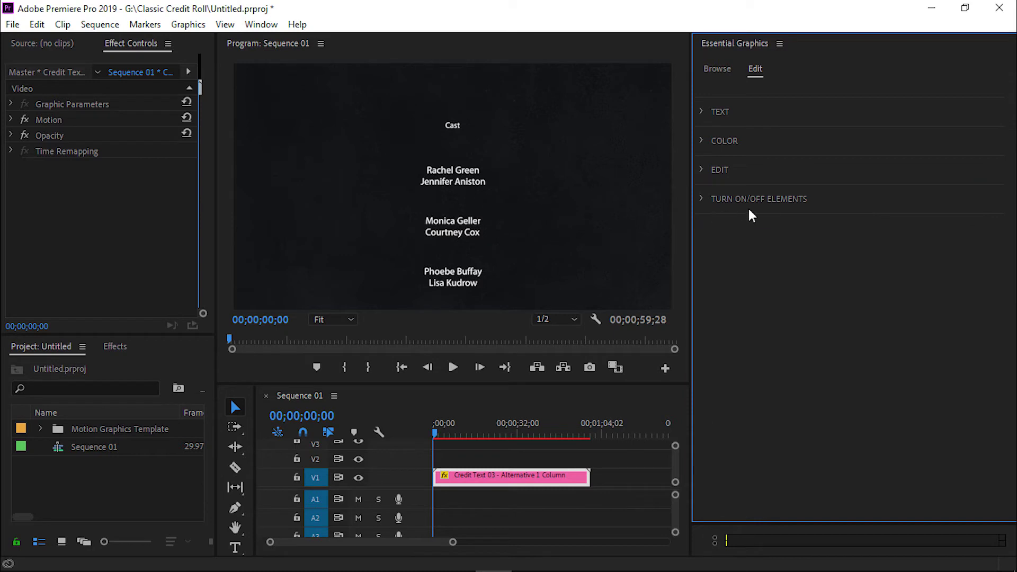
Step: Under TURN ON/OFF ELEMENTS, uncheck Dust while keeping BG Texture checked
click(710, 206)
click(716, 214)
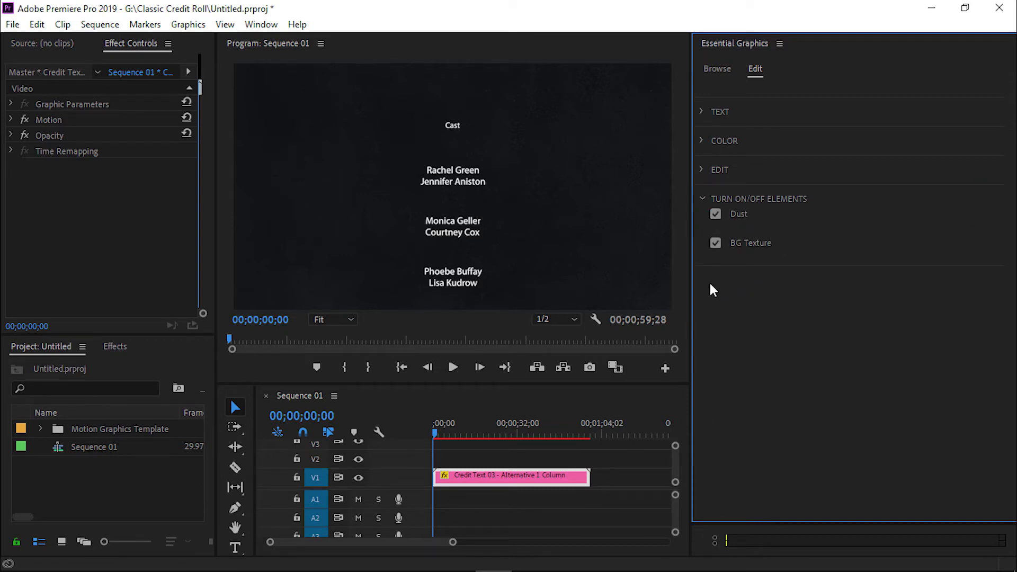
click(716, 242)
click(716, 243)
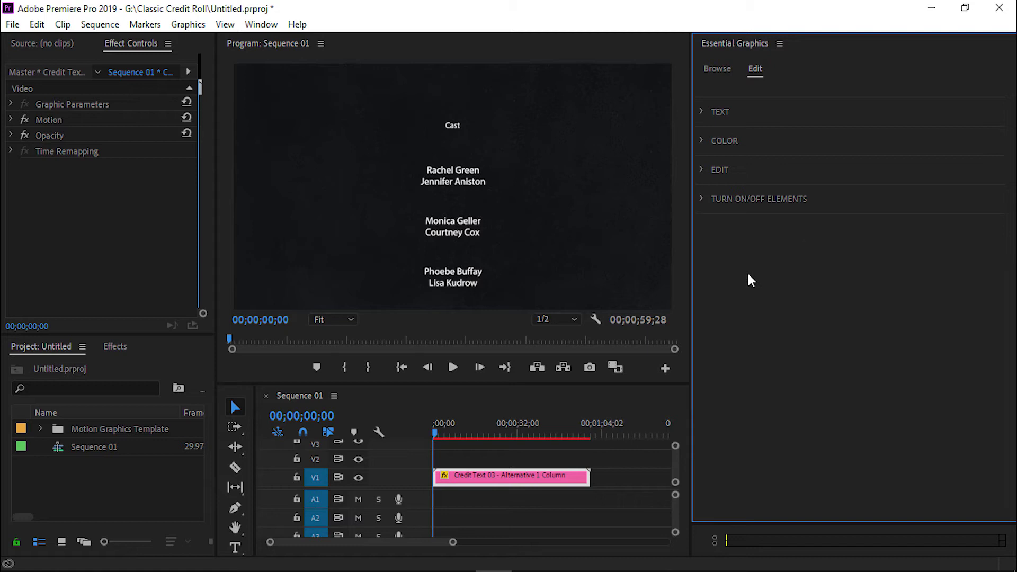
click(333, 319)
Step: Set the Program preview to 50% and expand the TEXT fields, starting at the Cast header
click(344, 385)
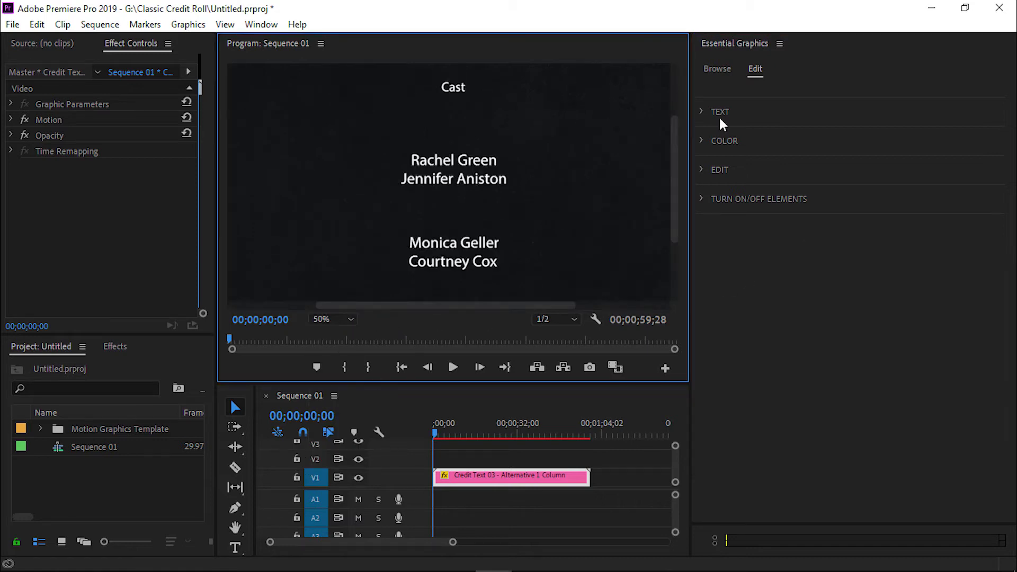
click(720, 115)
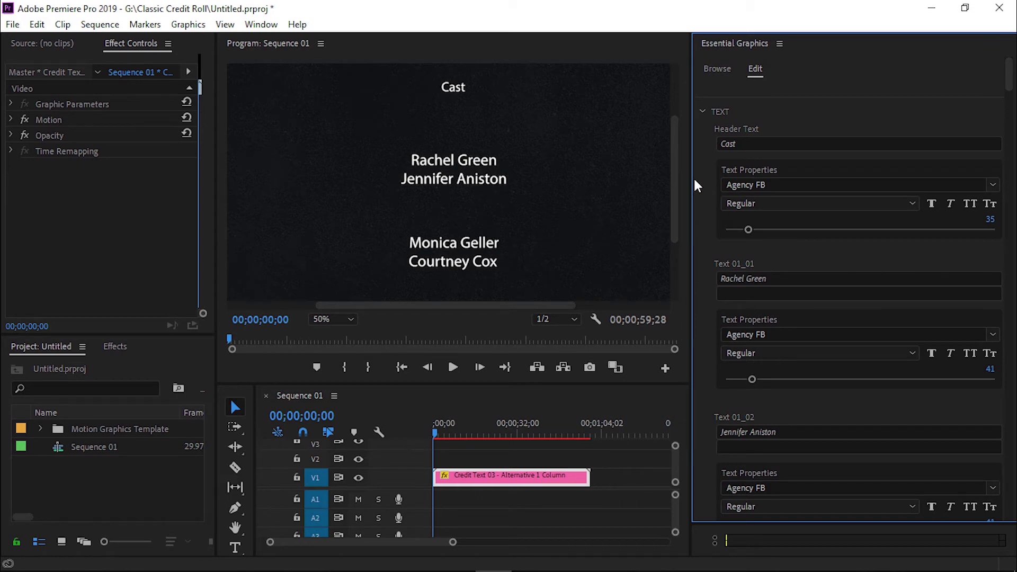
click(736, 139)
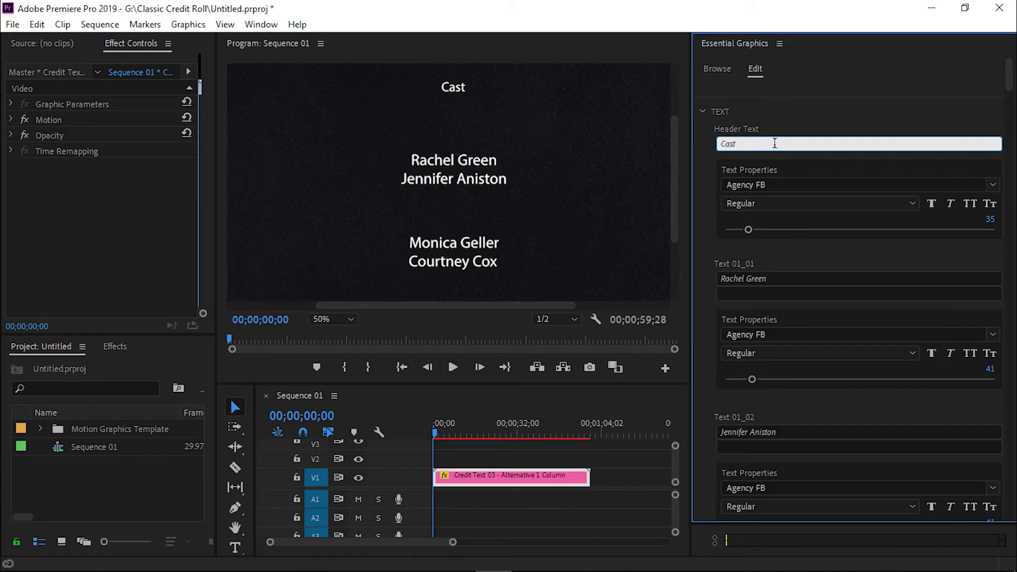
click(719, 215)
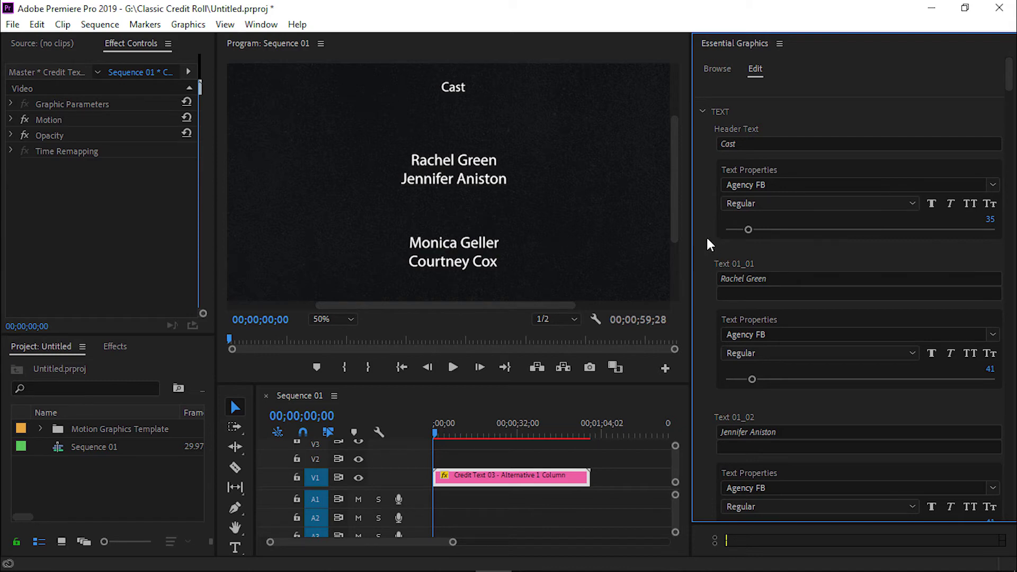
scroll(700, 258, down, 1)
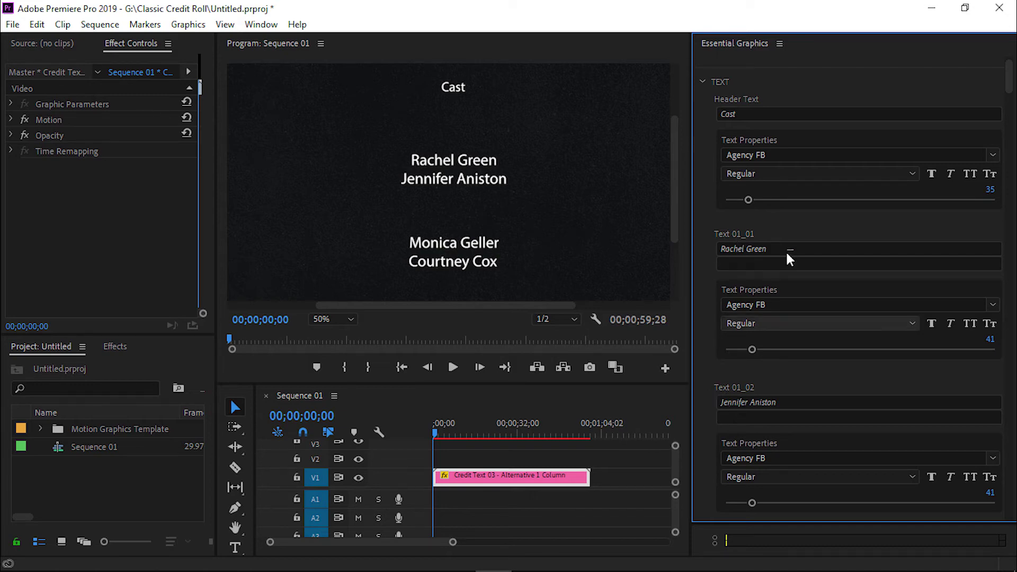
Step: Replace the first credit block with 'Directed By' and the director's name
key(Tab)
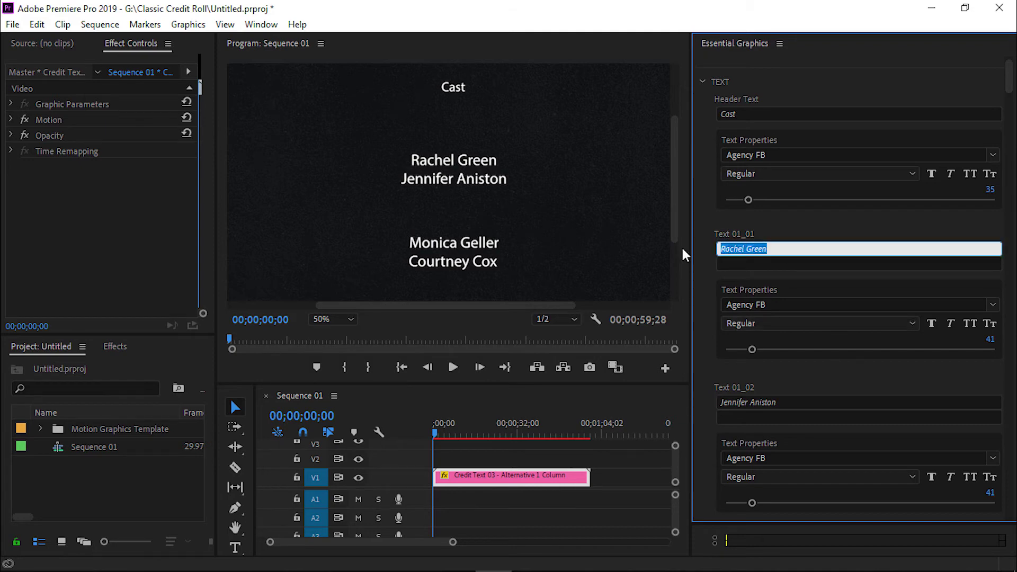
text(Directed By)
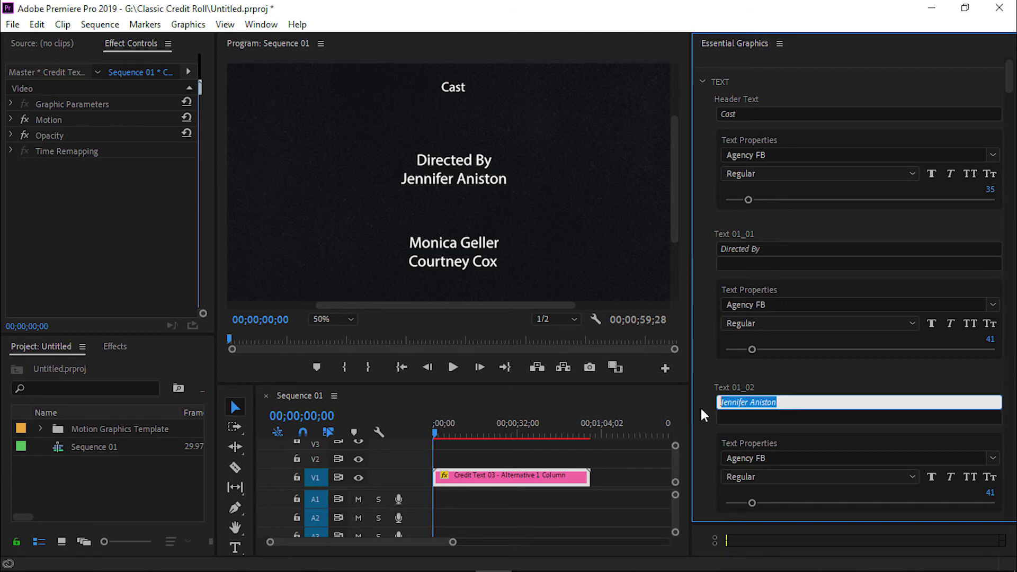
text(John Done)
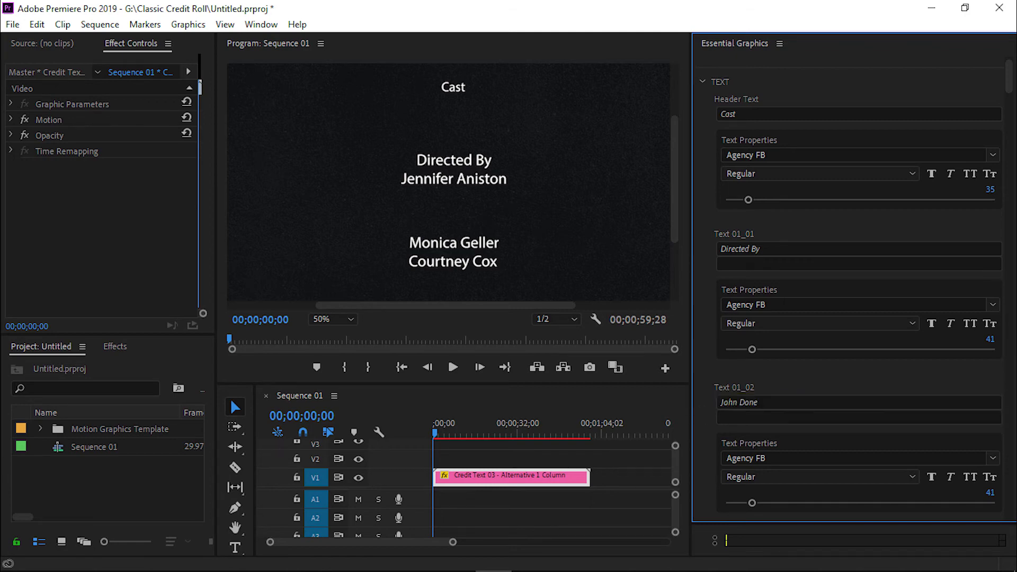
scroll(702, 409, down, 7)
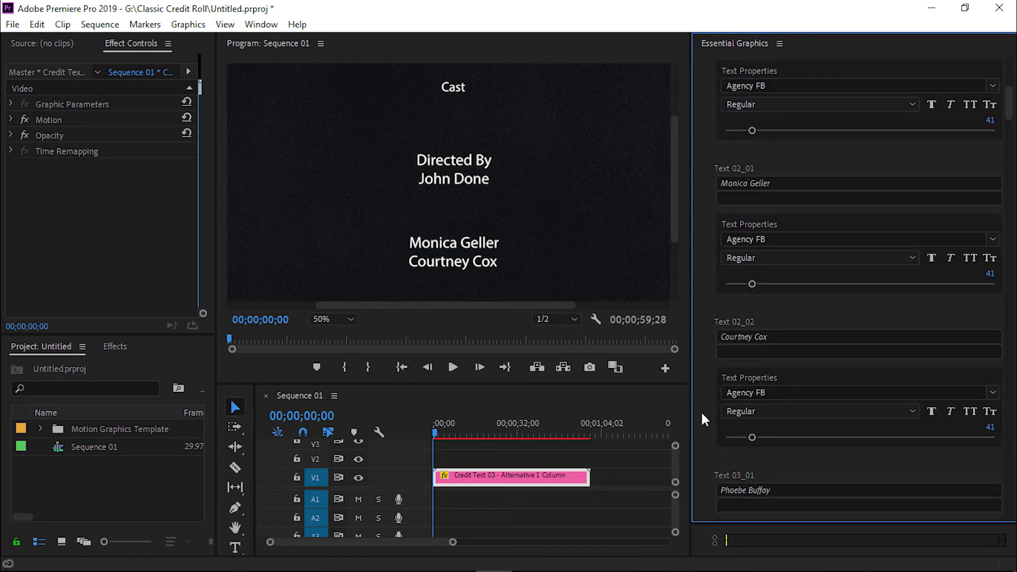
Step: Enter 'Script Written By' with a name and 'Script Provided By' Giant Media Creative LLC
text(Script Written By)
key(Tab)
text(Pavel)
key(Tab)
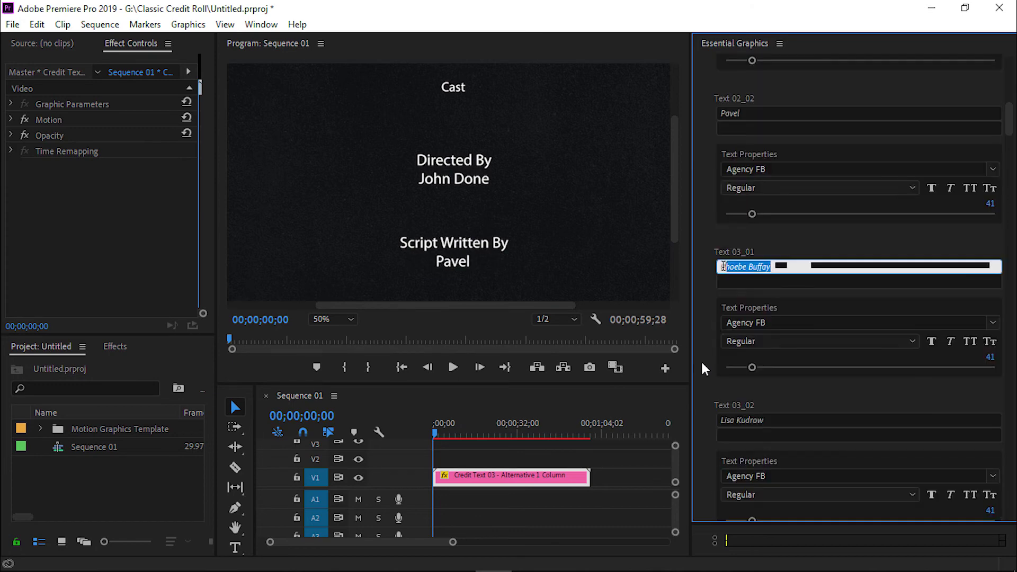
scroll(675, 269, down, 2)
text(Script Provided By)
key(Tab)
text(Giant Media)
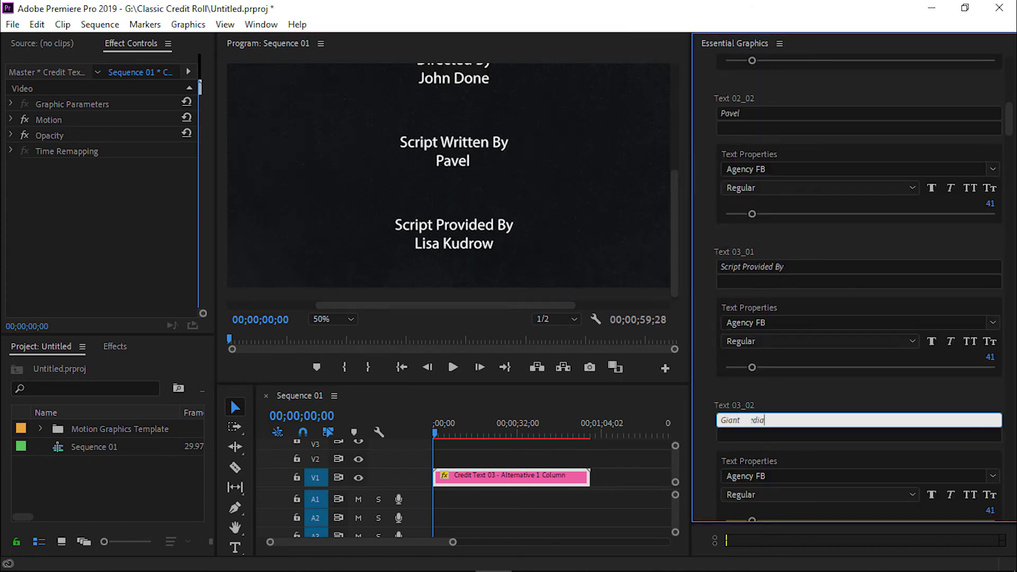
text( Creative LLC)
Step: Fill the next fields with 'Premiere Giant', 'Comshima' and a Video Edit credit with a name
scroll(698, 389, down, 8)
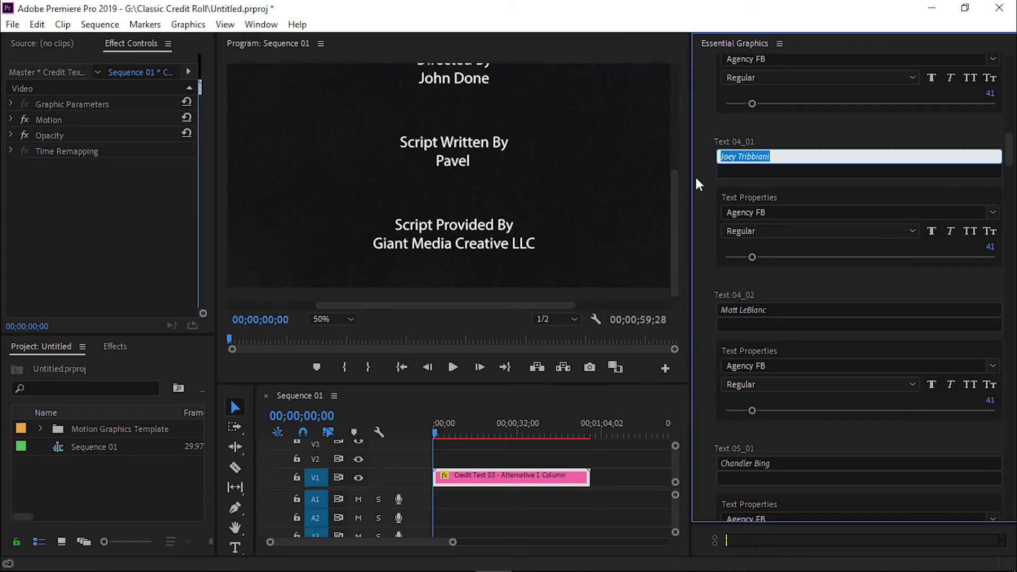
text(Premiere Giant)
key(Tab)
text(Com)
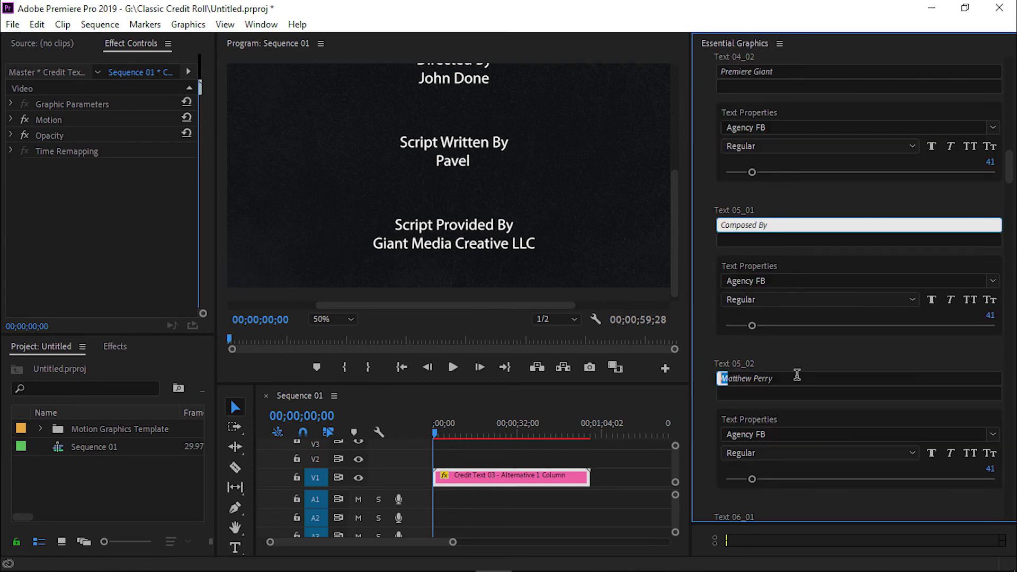
text(shima)
key(Tab)
text(Video Edit)
text(Parvej A)
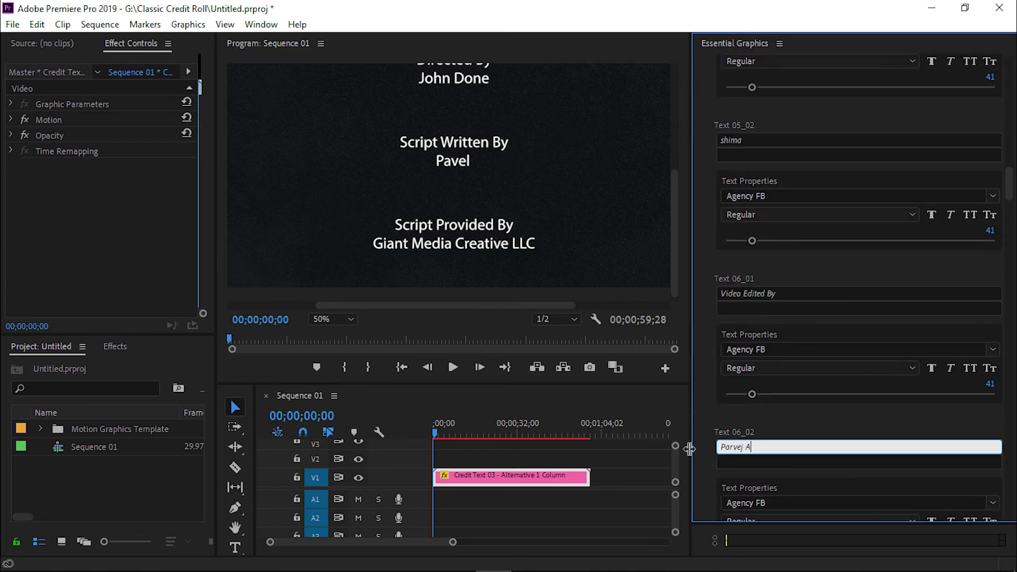
text(hmed Pavel)
scroll(710, 378, down, 6)
Step: Add 'Published' and 'Graphics Designer' credits with names, plus 'Mixkit.co'
text(Published)
key(Tab)
text(Parvej Ahmed Pavel)
key(Tab)
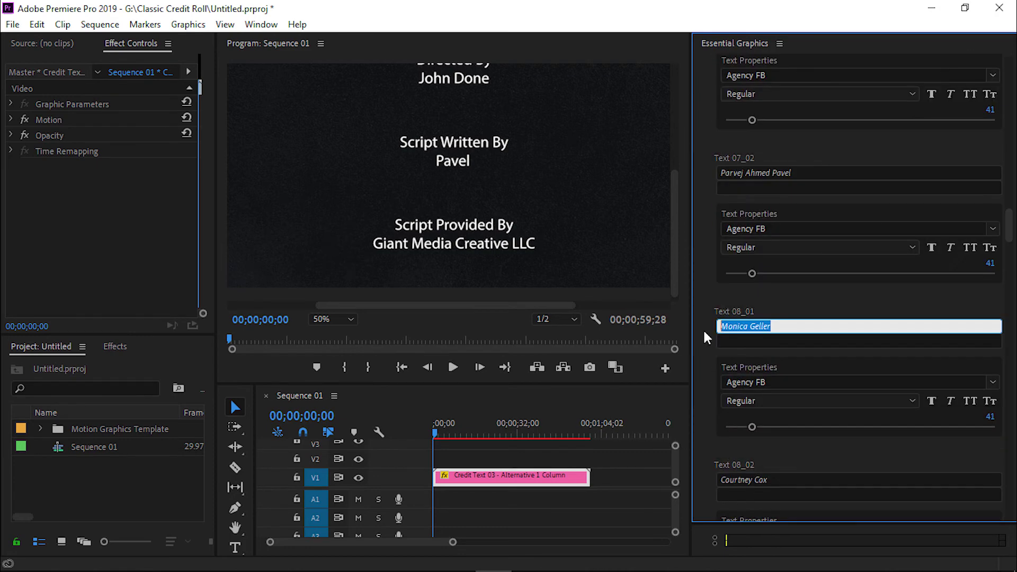
text(Graphics Designer)
key(Tab)
text(Pavel)
scroll(709, 376, down, 5)
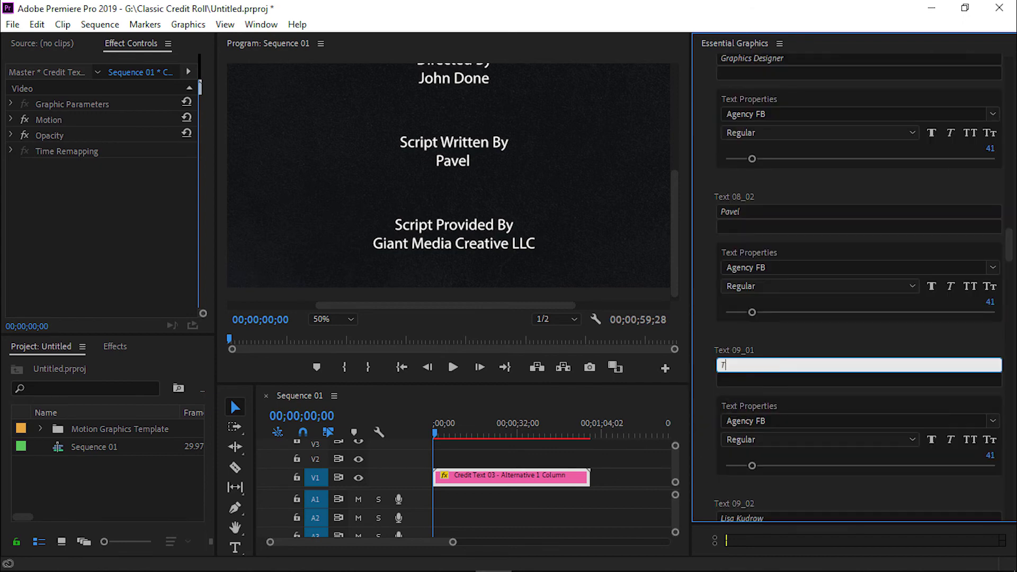
key(Tab)
scroll(701, 381, down, 8)
text(Mixkit.co)
Step: Enter 'Classic Credit Roll' as the video title with 'Mixkit.co' beneath it
key(Tab)
key(Tab)
text(Classic Credit)
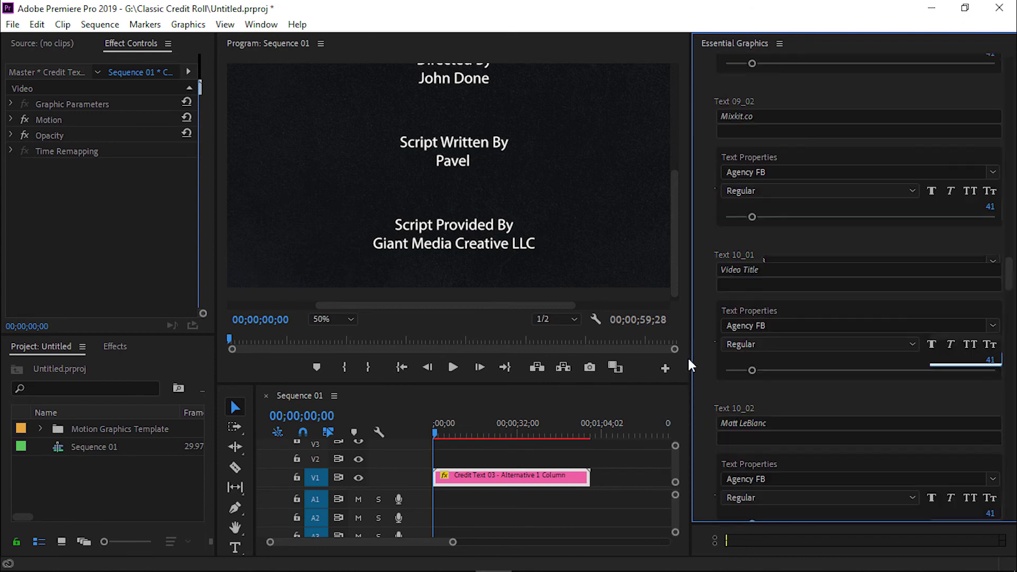
text( Roll)
Step: Add a 'Voice Over Provided By' credit with the narrator's name
key(Tab)
scroll(711, 338, down, 4)
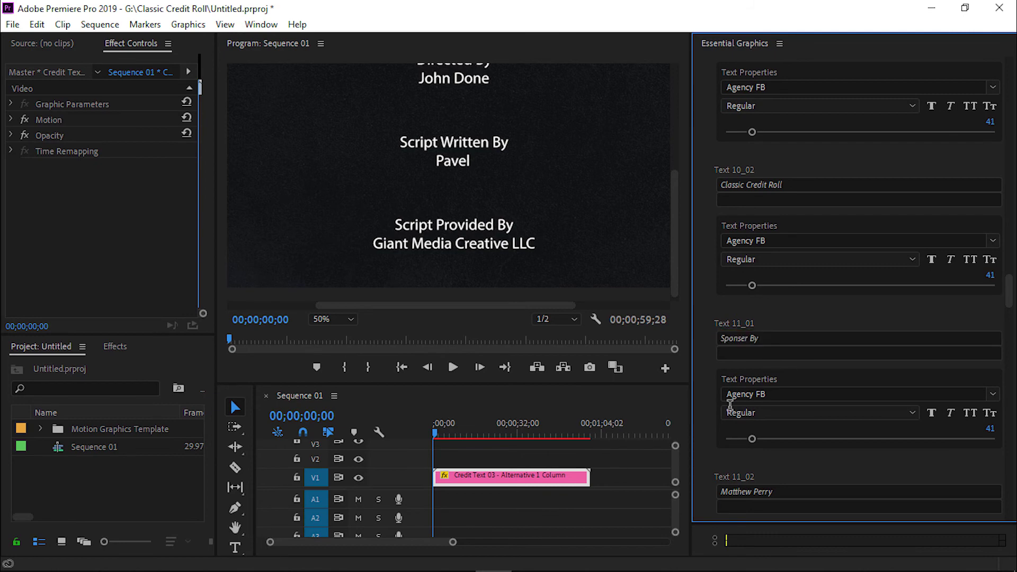
scroll(731, 406, down, 1)
text(Mixkit.co)
key(Tab)
scroll(698, 393, down, 5)
key(BackSpace)
text(Voice Over Provide)
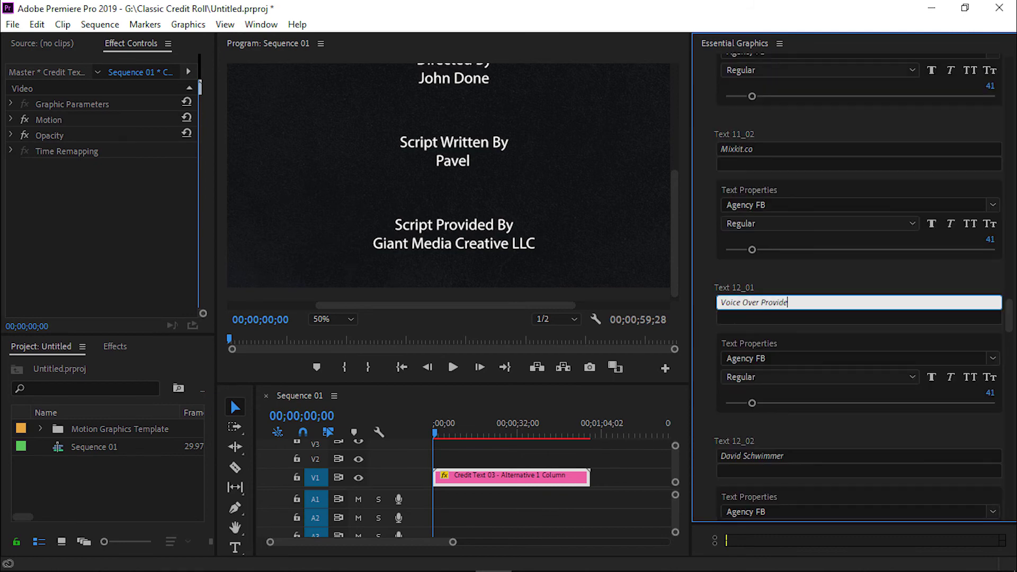
text(d By)
key(Tab)
text(Parvej Ahmed Pavel)
Step: Add 'Text Customized By' with a name and 'Helping Company' Giant Media Creative LLC
key(Tab)
scroll(769, 374, down, 5)
text(Text Custo ix)
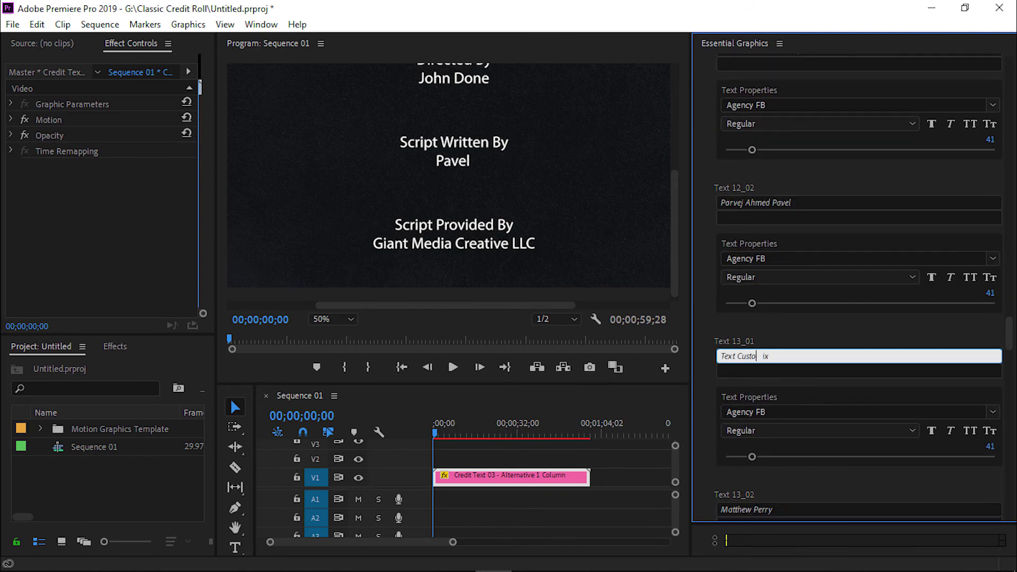
text(mized By)
key(Tab)
text(Parvej)
key(Tab)
text(Helping Company)
key(Tab)
text(Giant Media Creati)
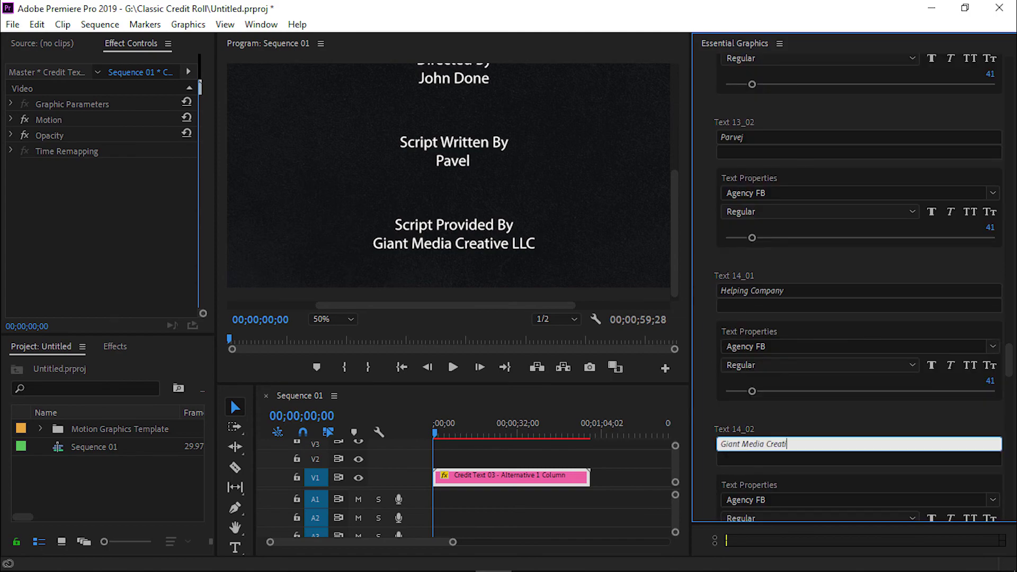
text(ve LLC)
Step: Clear and skip the remaining empty credit fields to the end of the list
key(Tab)
scroll(729, 383, down, 3)
key(BackSpace)
key(Tab)
key(Tab)
key(BackSpace)
scroll(705, 484, down, 3)
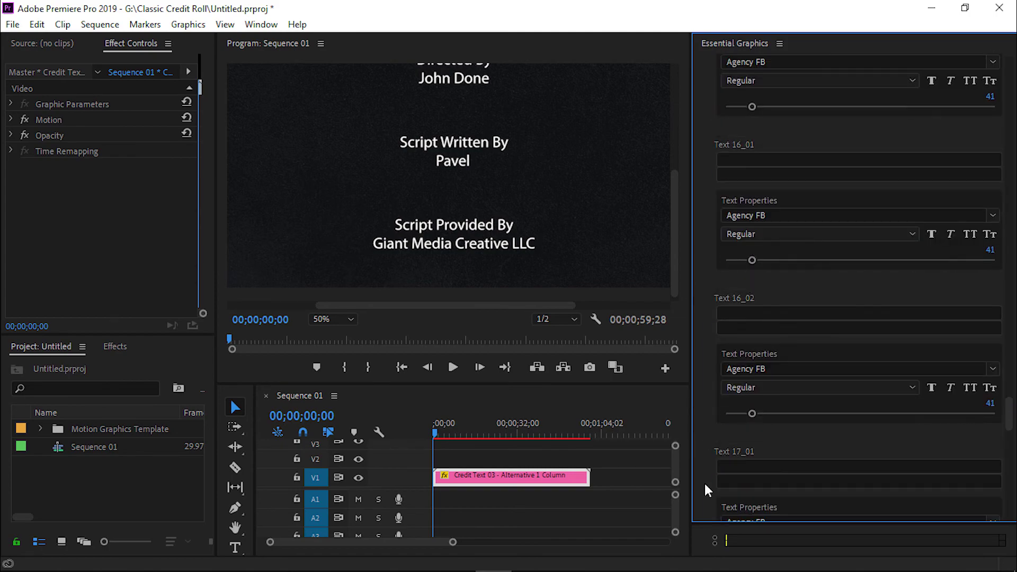
key(Tab)
scroll(712, 423, down, 5)
key(Tab)
key(BackSpace)
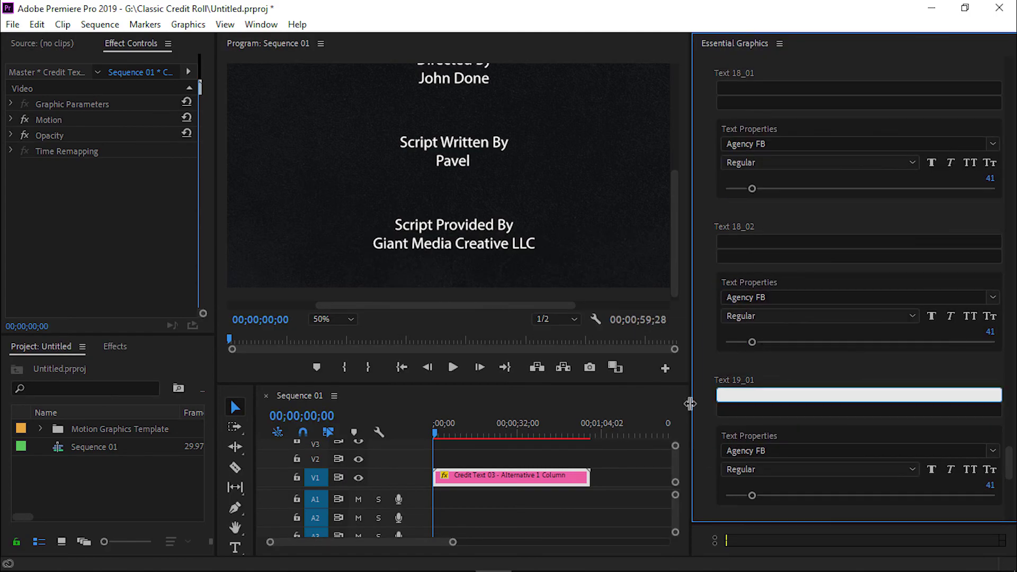
scroll(704, 397, down, 5)
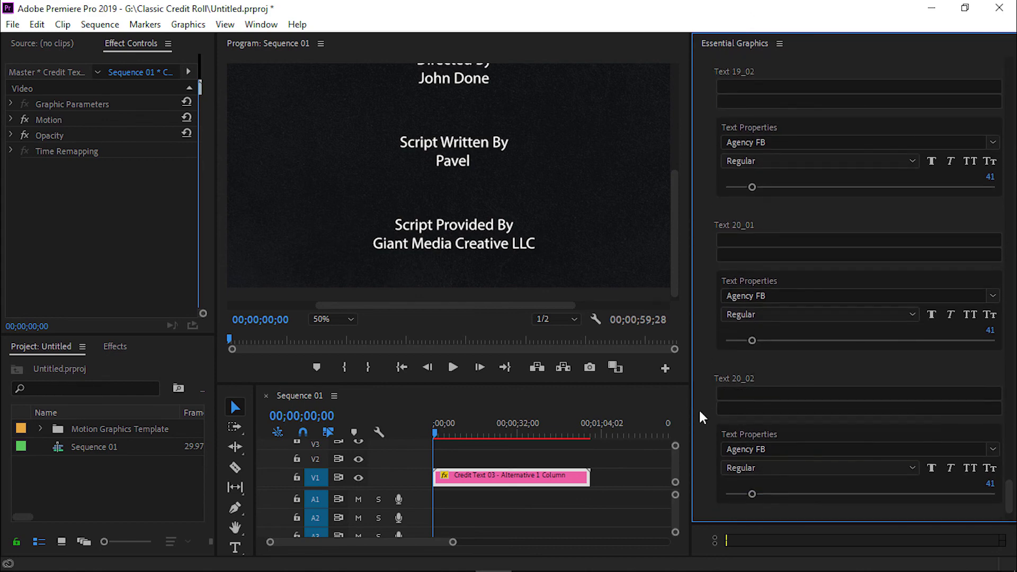
drag(1009, 496, 1012, 67)
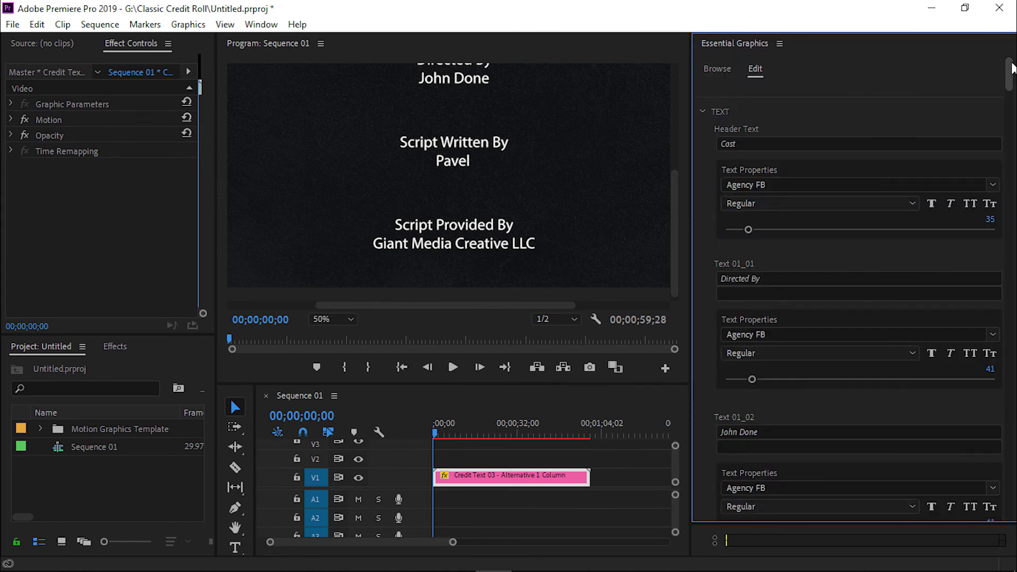
Step: Collapse the TEXT section at the top of Essential Graphics
click(705, 111)
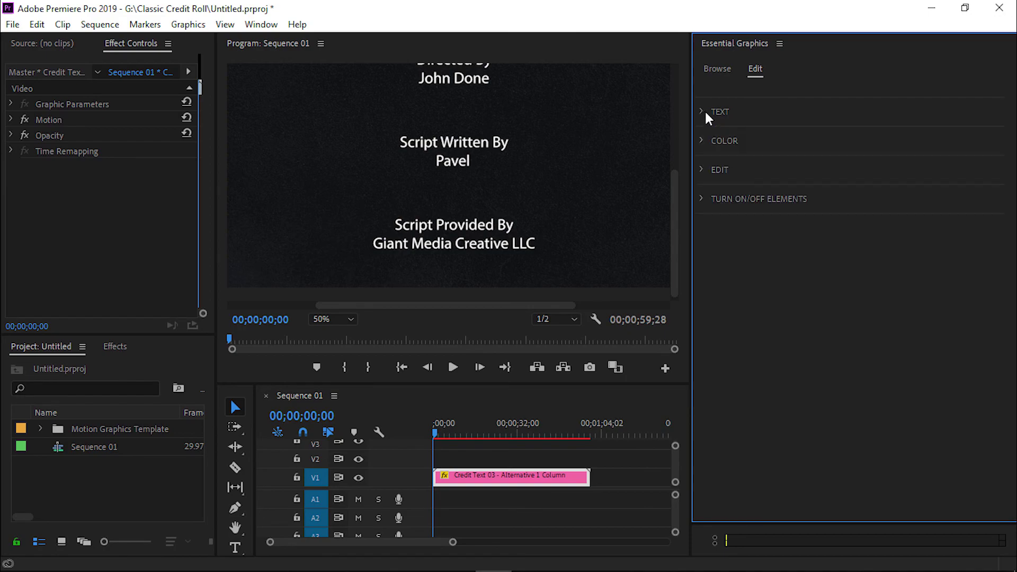